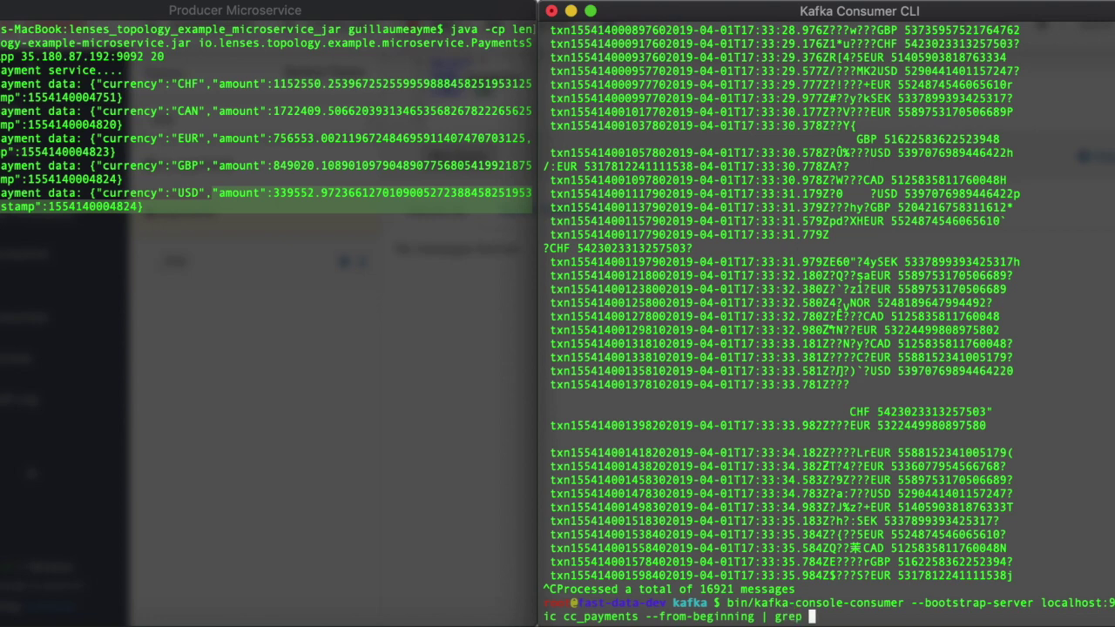
Run the console consumer on the cc_payments topic from the beginning, piping its output through grep
{"action": "key", "text": "Return"}
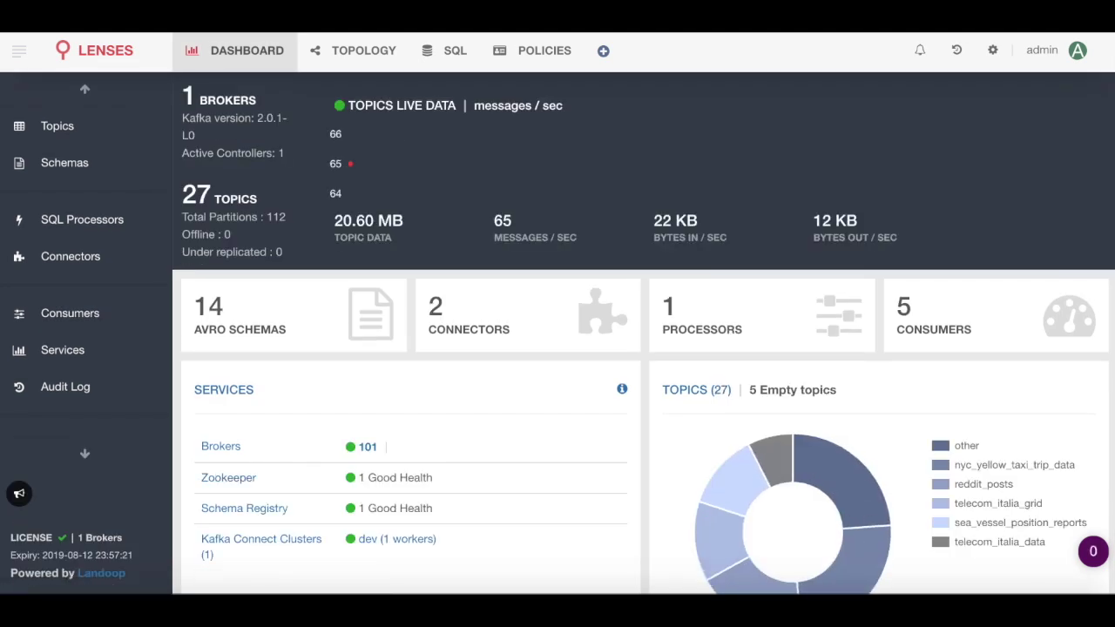
Switch to Lenses, open the topics list, and sort the topics by total messages and finally by partitions in descending order
{"action": "left_click", "coordinate": [56, 130]}
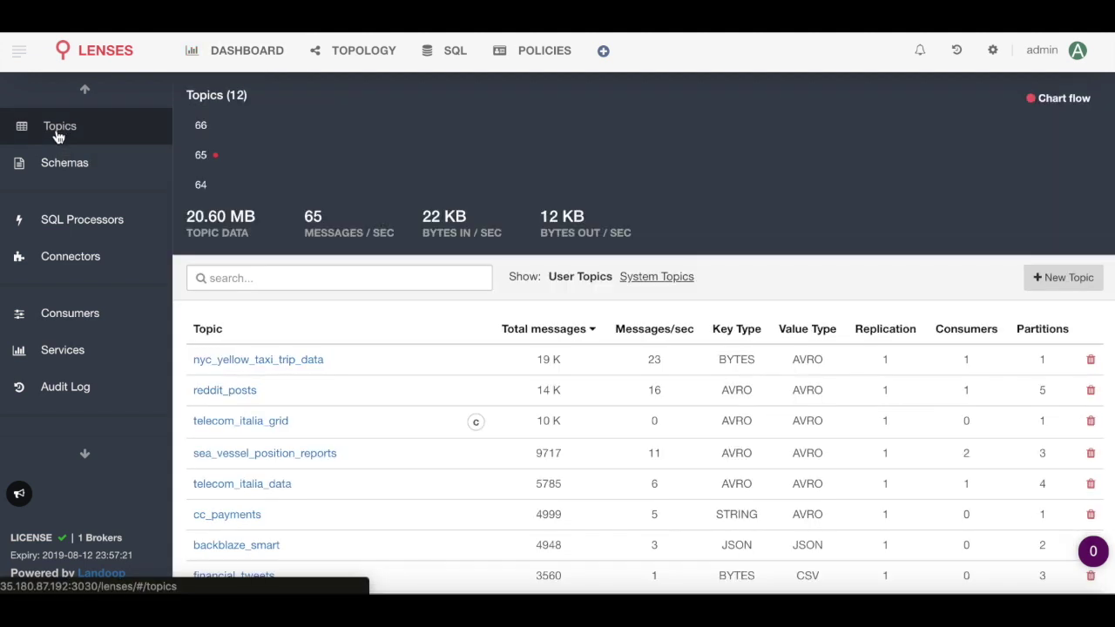
{"action": "left_click", "coordinate": [566, 331]}
{"action": "left_click", "coordinate": [566, 331]}
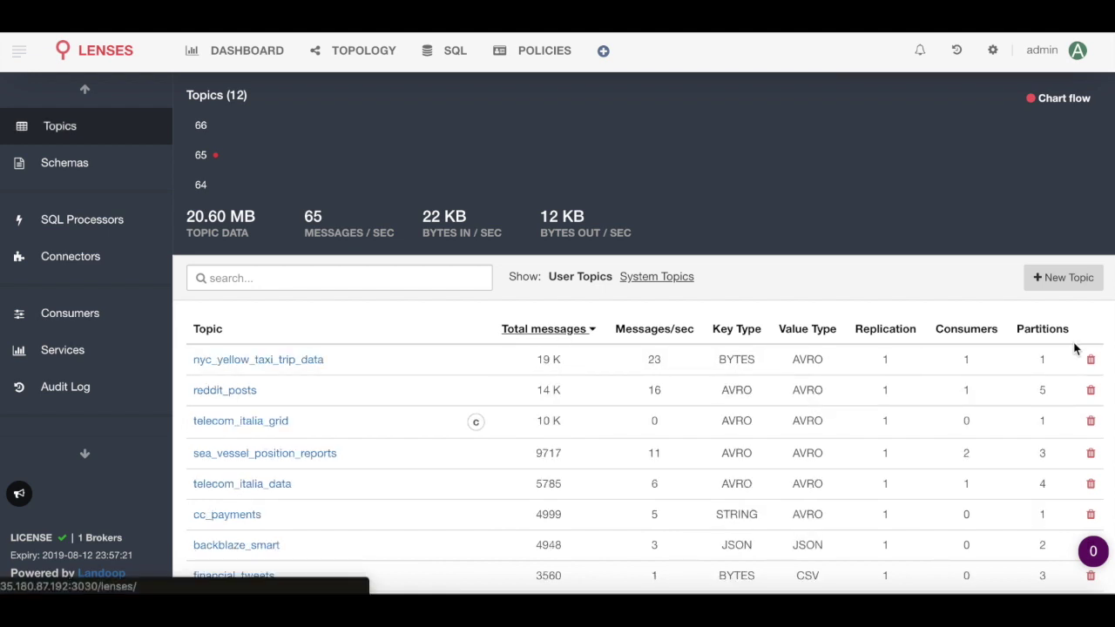
{"action": "left_click", "coordinate": [1045, 331]}
{"action": "left_click", "coordinate": [1049, 331]}
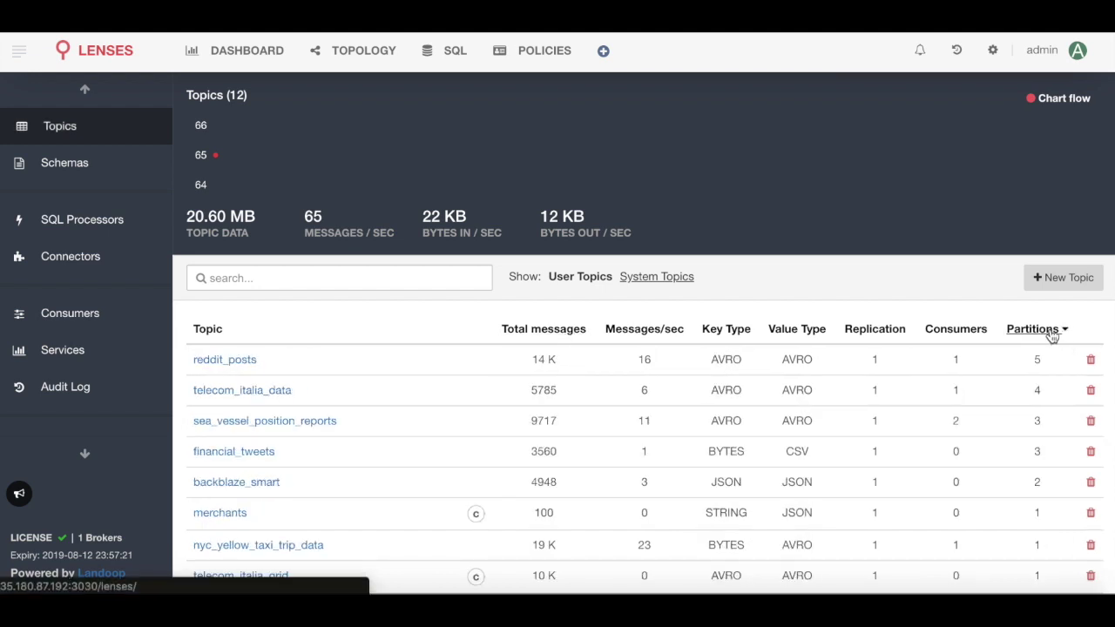
Open the reddit_posts topic in grid view and select the timestamp, subreddit ID and subreddit cells for offsets 0 to 6
{"action": "left_click", "coordinate": [226, 362]}
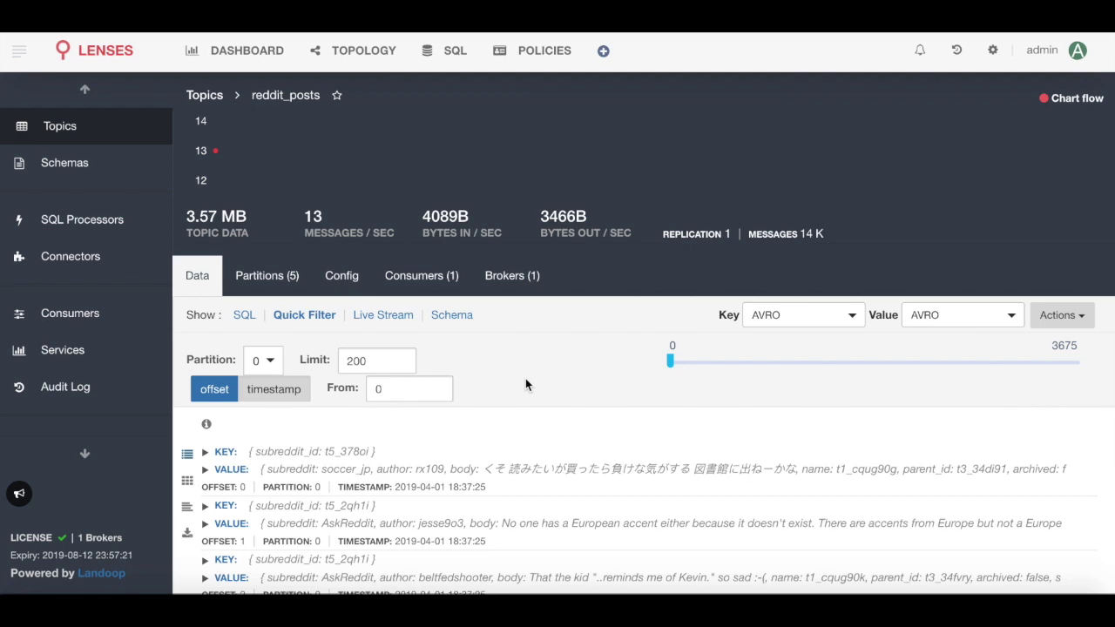
{"action": "scroll", "coordinate": [525, 378], "scroll_direction": "down", "scroll_amount": 2}
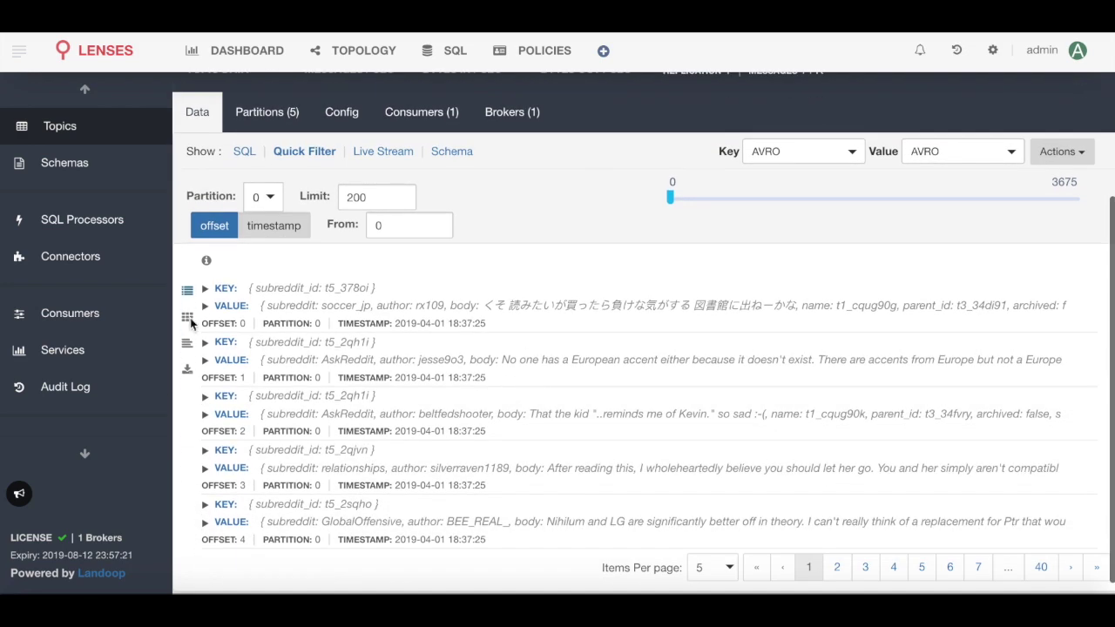
{"action": "left_click", "coordinate": [188, 320]}
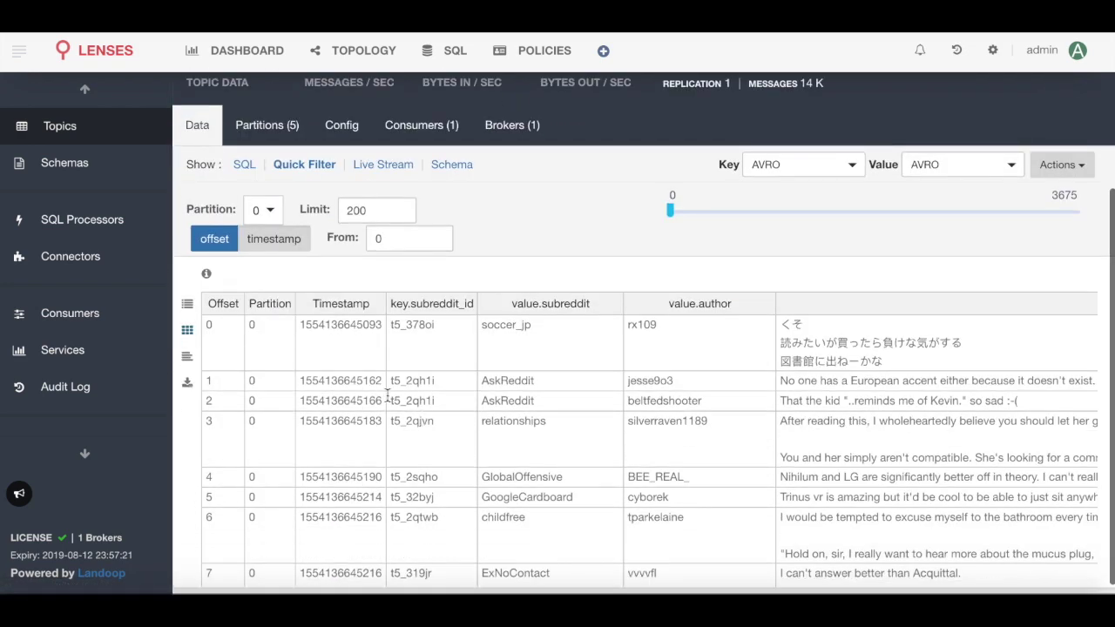
{"action": "left_click_drag", "start_coordinate": [344, 352], "coordinate": [596, 515]}
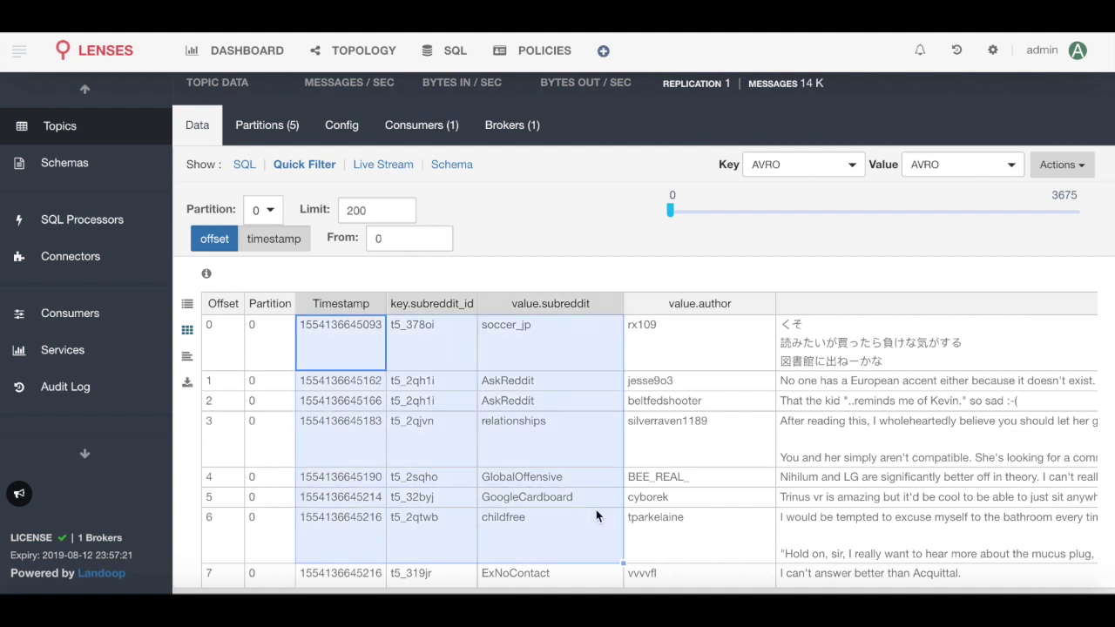
Look through the reddit_posts messages as raw JSON and return them to grid view
{"action": "left_click", "coordinate": [186, 359]}
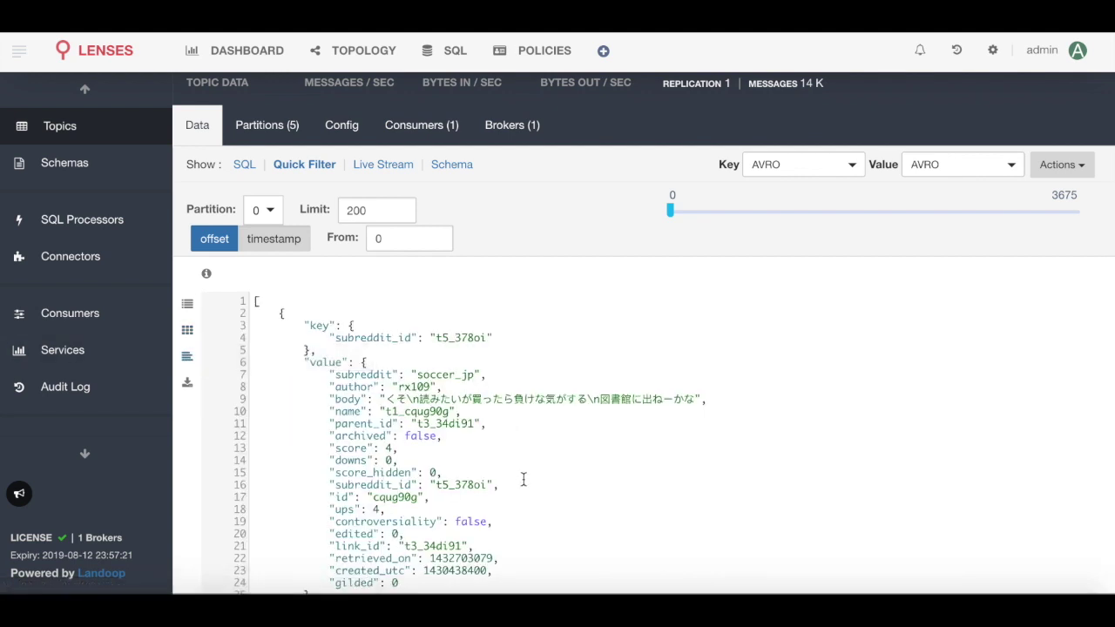
{"action": "scroll", "coordinate": [523, 470], "scroll_direction": "down", "scroll_amount": 2}
{"action": "scroll", "coordinate": [524, 479], "scroll_direction": "up", "scroll_amount": 2}
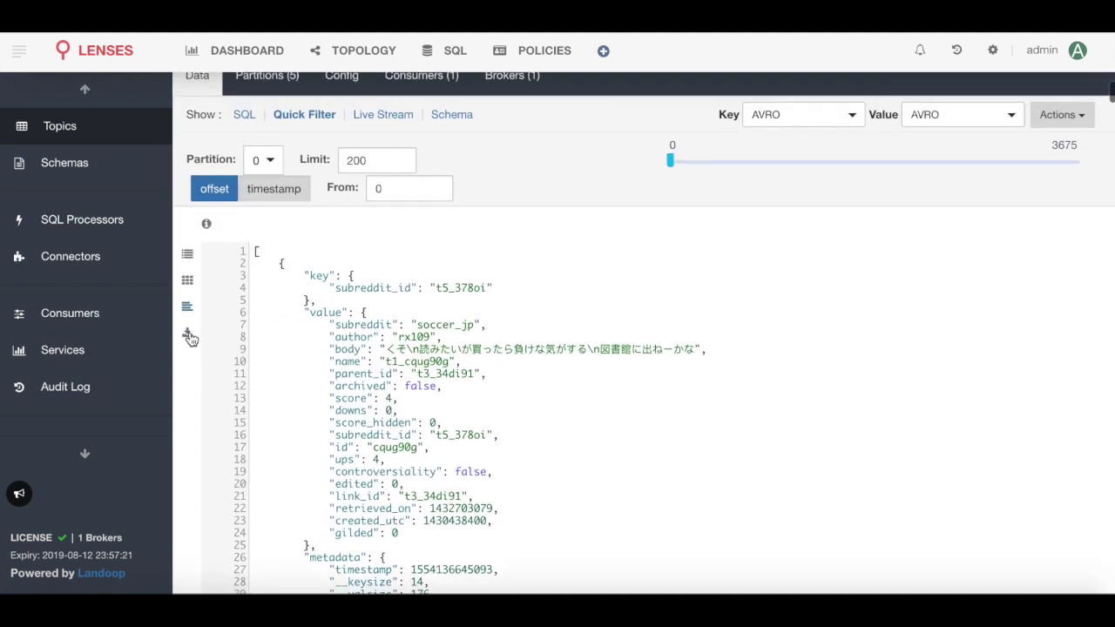
{"action": "left_click", "coordinate": [188, 284]}
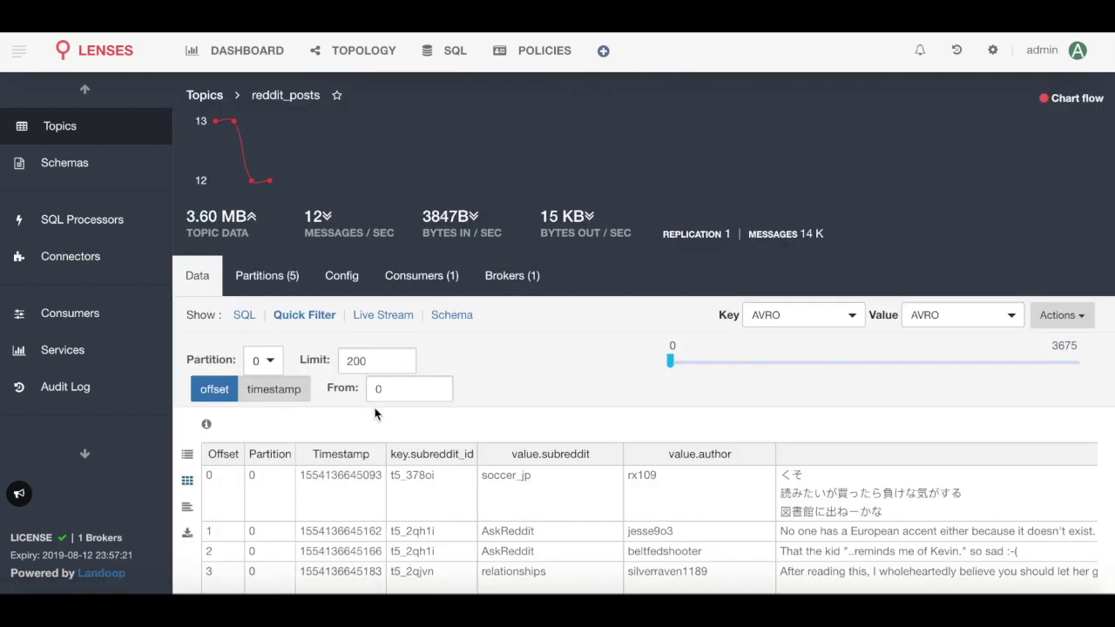
Filter the reddit_posts messages to partition 3, starting from offset 938
{"action": "left_click", "coordinate": [266, 361]}
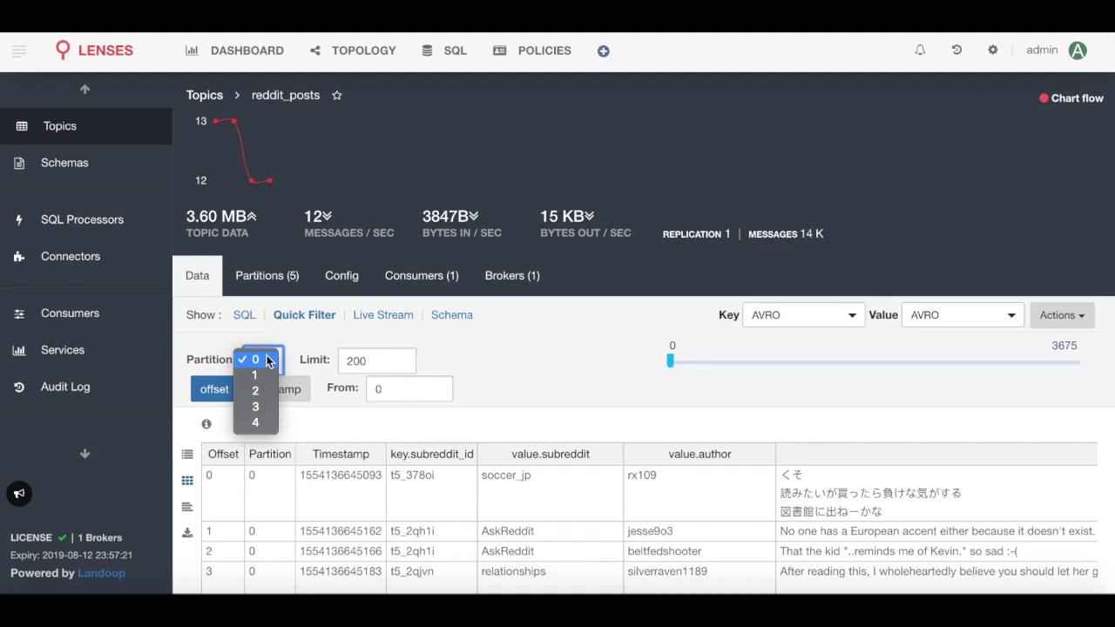
{"action": "left_click", "coordinate": [256, 407]}
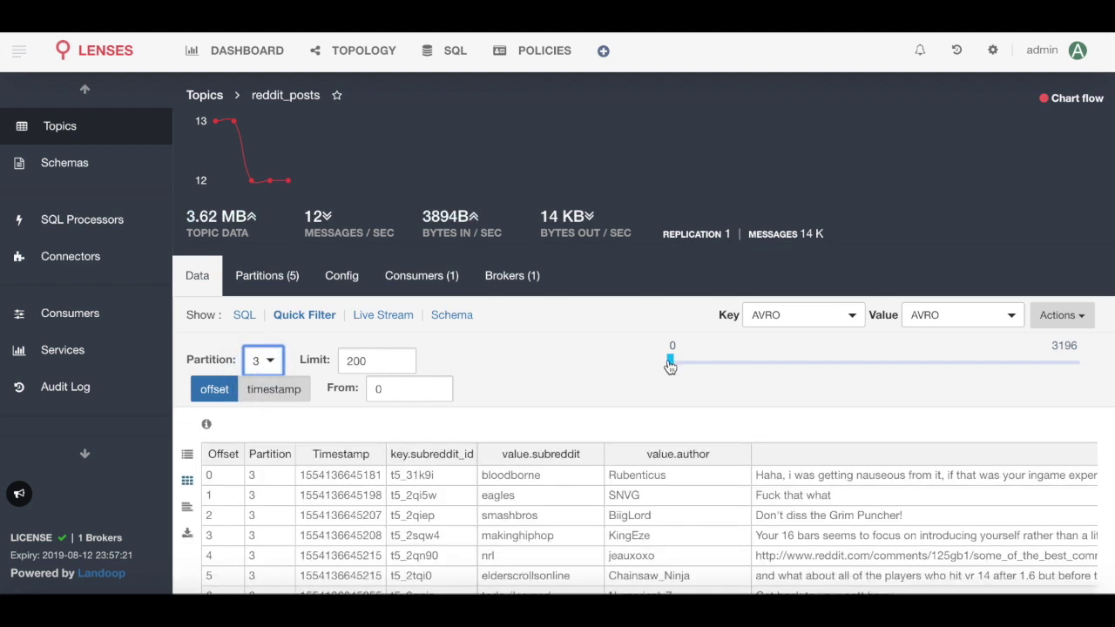
{"action": "left_click_drag", "start_coordinate": [669, 360], "coordinate": [790, 369]}
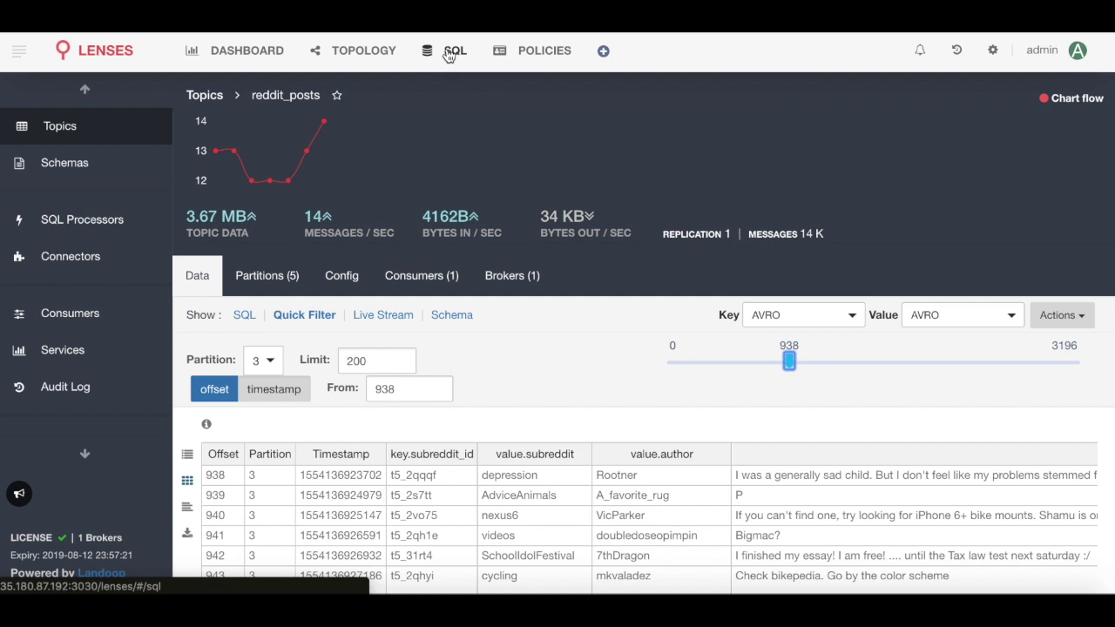
In the SQL workspace, find the cc_payments topic with "pay", query its first 100 messages and show them as a grid
{"action": "left_click", "coordinate": [449, 56]}
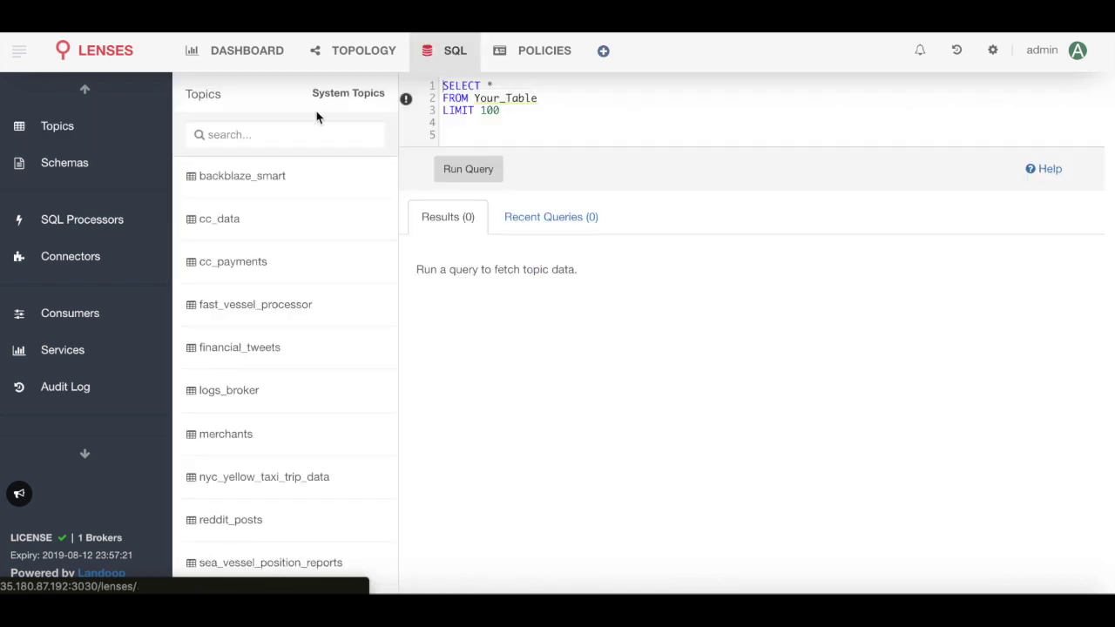
{"action": "left_click", "coordinate": [274, 134]}
{"action": "type", "text": "pay"}
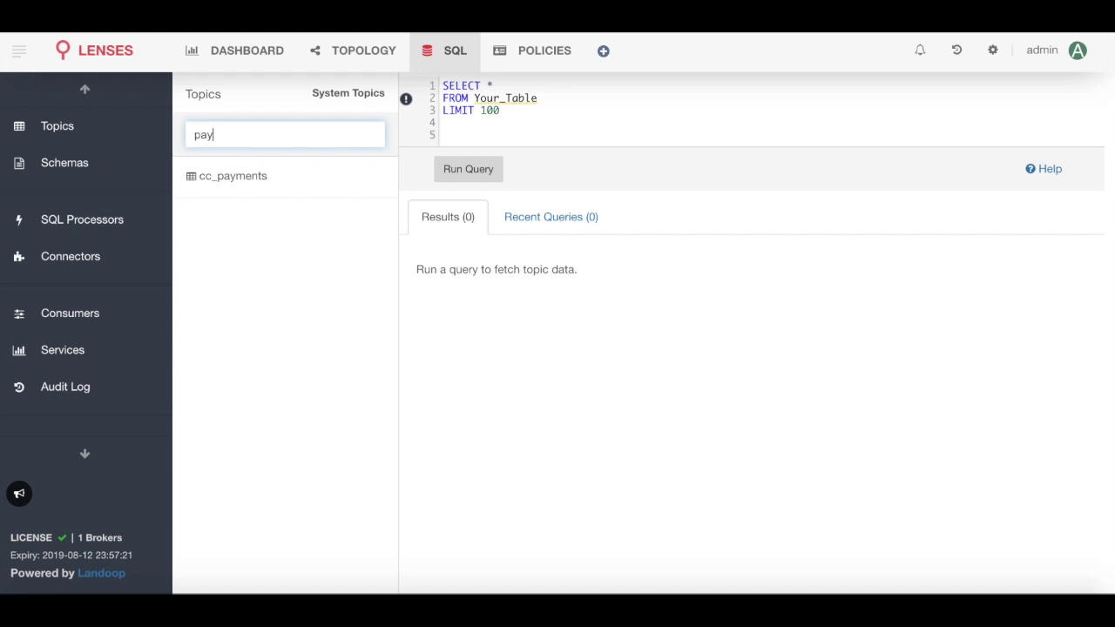
{"action": "left_click", "coordinate": [266, 178]}
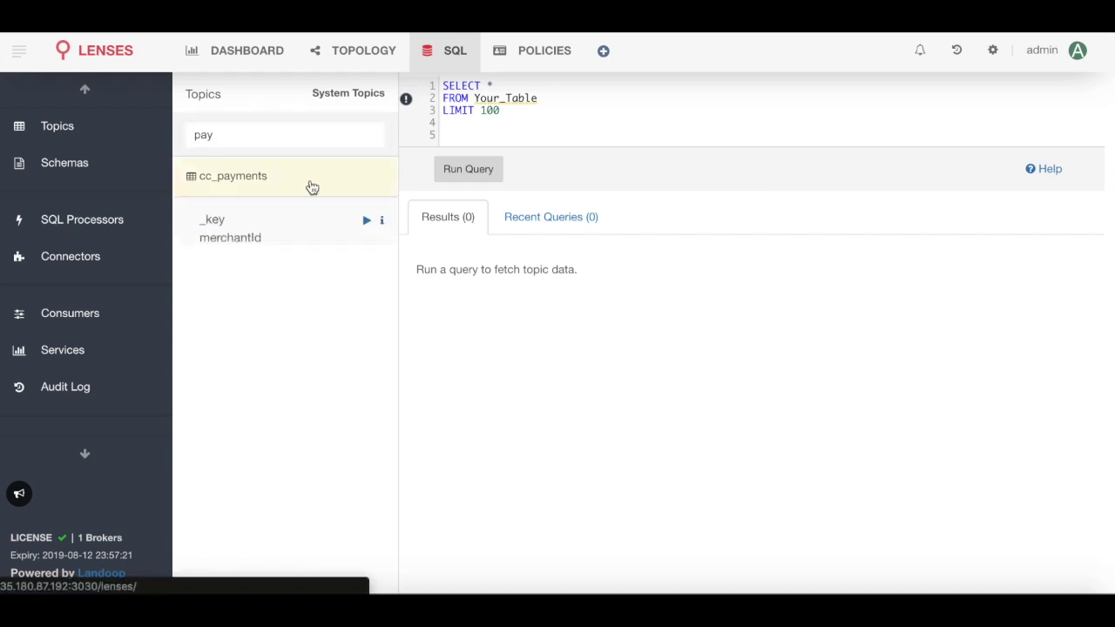
{"action": "left_click", "coordinate": [367, 220]}
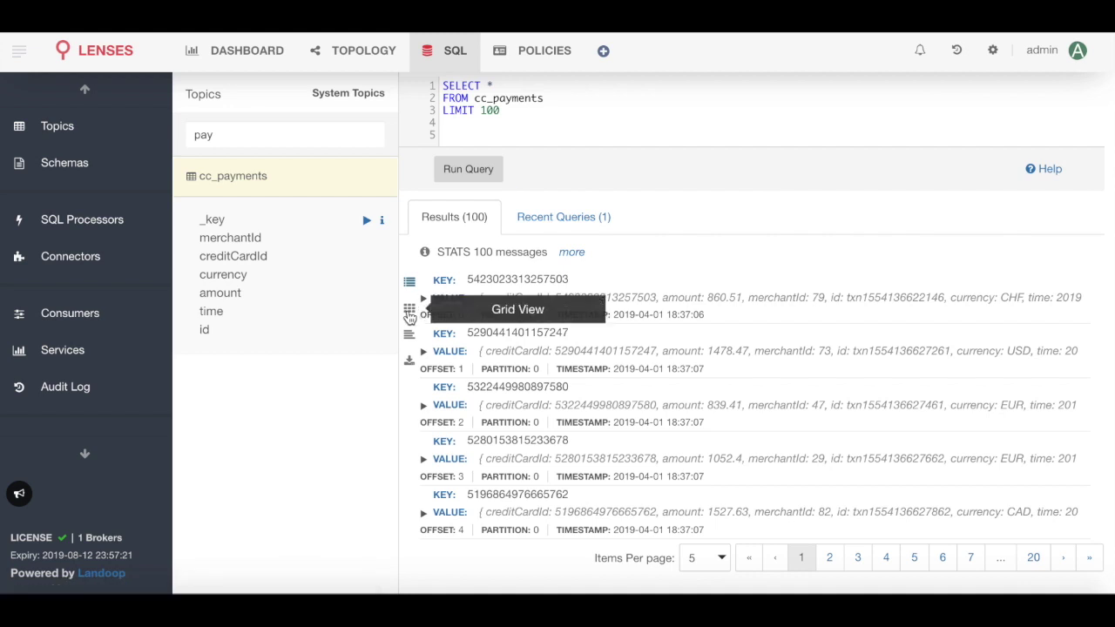
{"action": "left_click", "coordinate": [410, 310]}
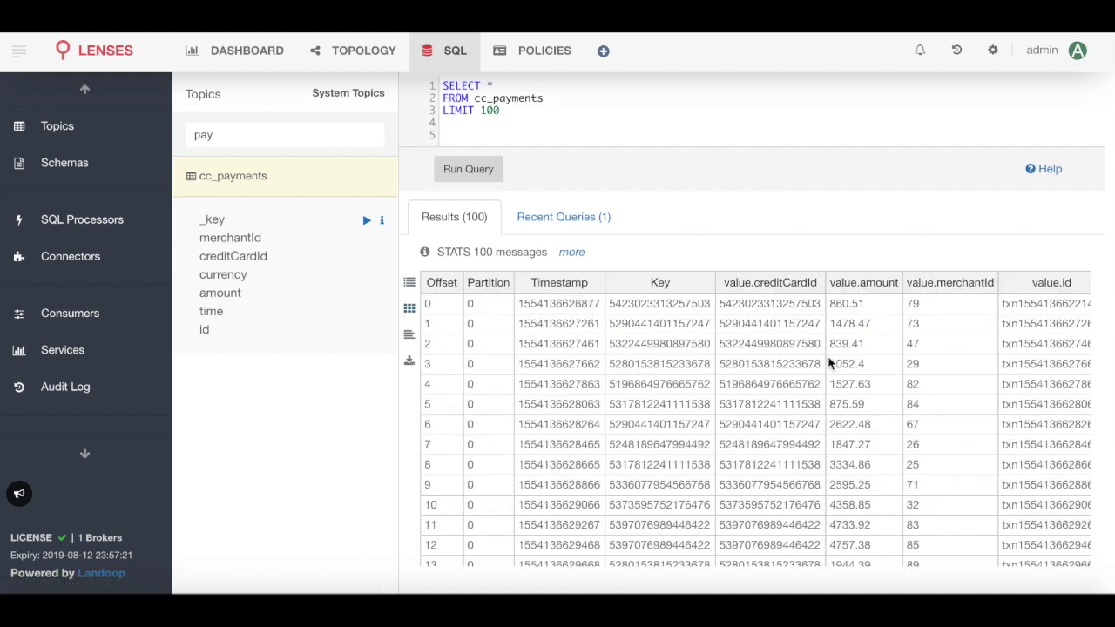
{"action": "left_click_drag", "start_coordinate": [853, 304], "coordinate": [920, 403]}
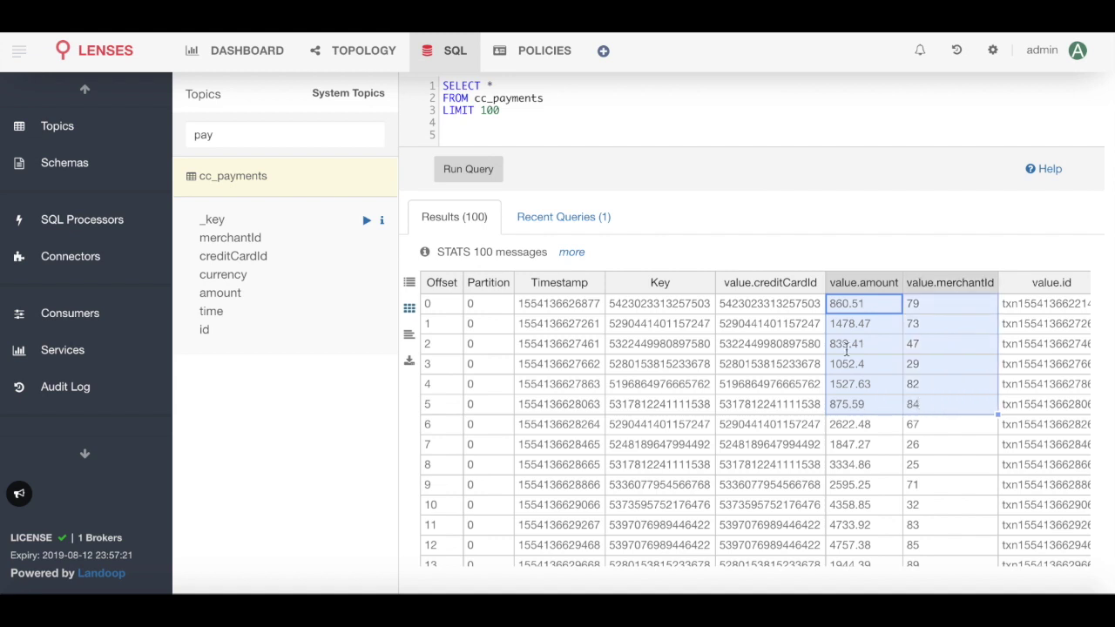
Replace the query's LIMIT clause with WHERE merchantId=70, run it and select the amounts in the first rows
{"action": "left_click", "coordinate": [517, 114]}
{"action": "key", "text": "ctrl+shift+Home"}
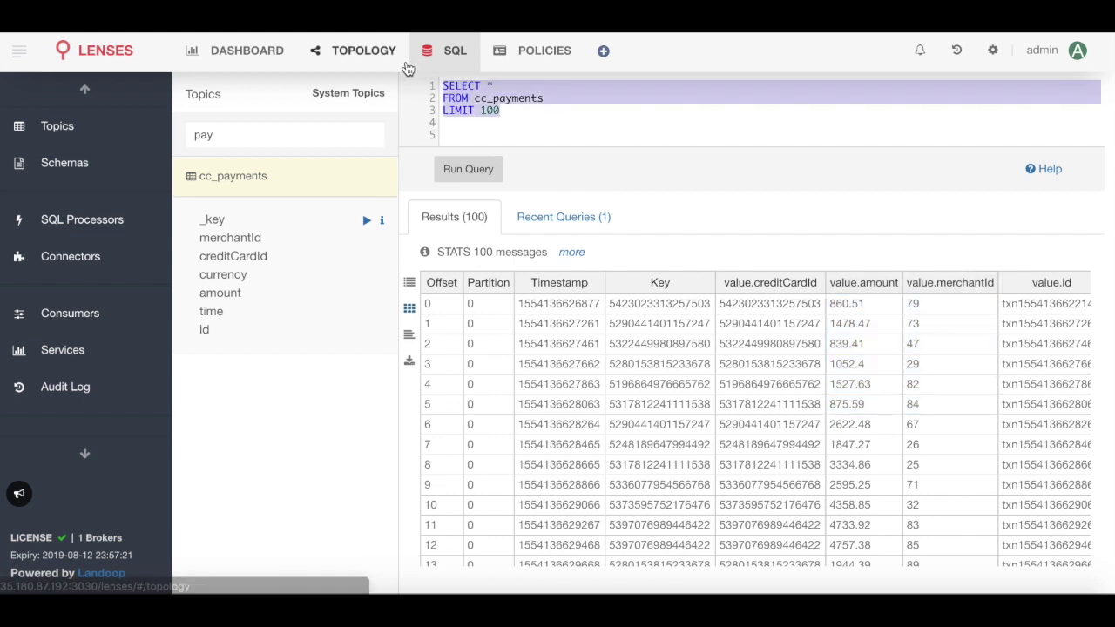
{"action": "left_click", "coordinate": [510, 110]}
{"action": "key", "text": "BackSpace"}
{"action": "key", "text": "shift+Home"}
{"action": "key", "text": "BackSpace"}
{"action": "key", "text": "BackSpace"}
{"action": "type", "text": "WH"}
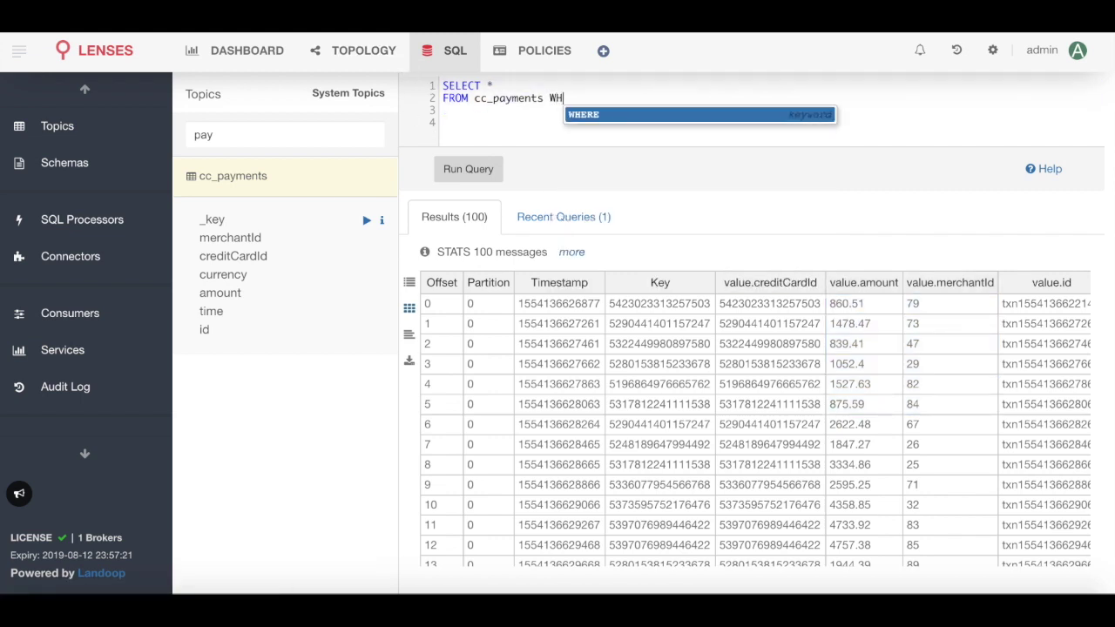
{"action": "type", "text": "ERE merch"}
{"action": "key", "text": "Return"}
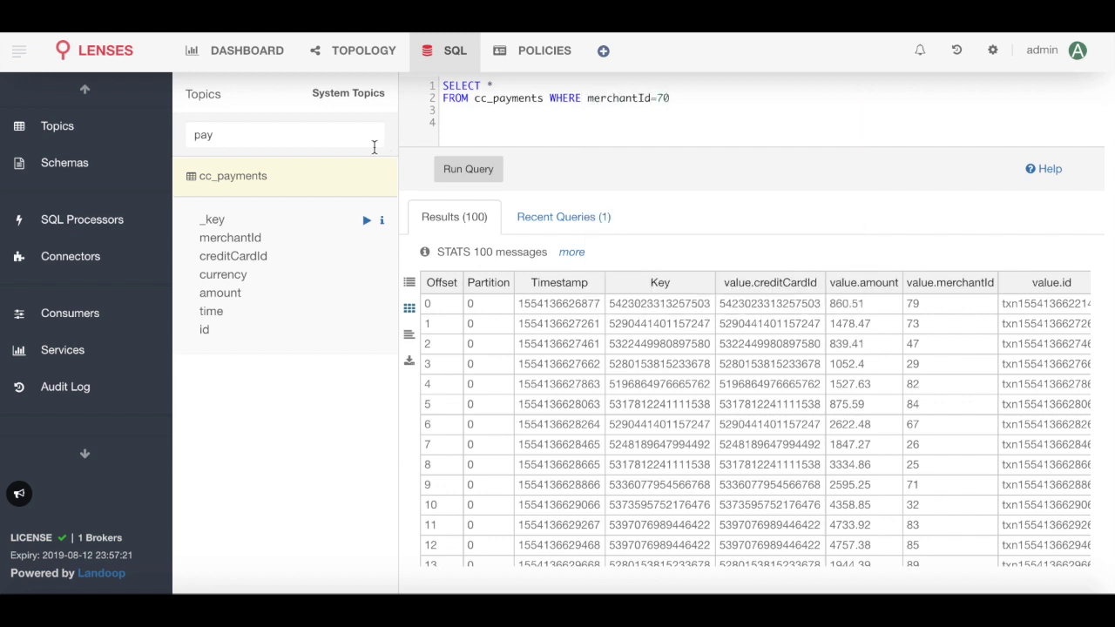
{"action": "left_click", "coordinate": [454, 169]}
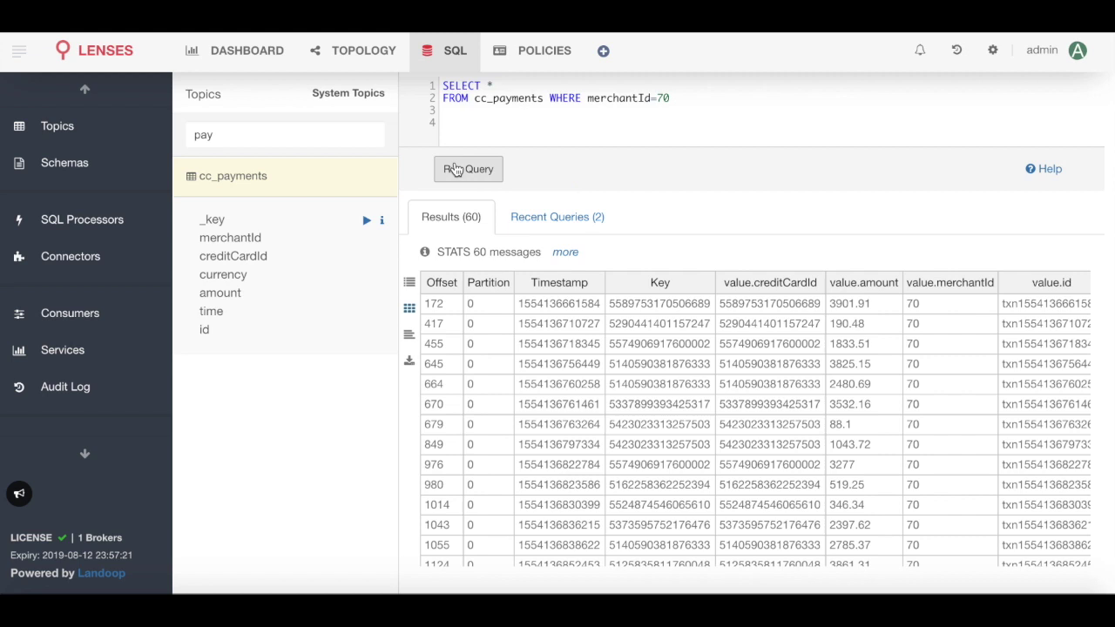
{"action": "left_click_drag", "start_coordinate": [939, 312], "coordinate": [857, 296]}
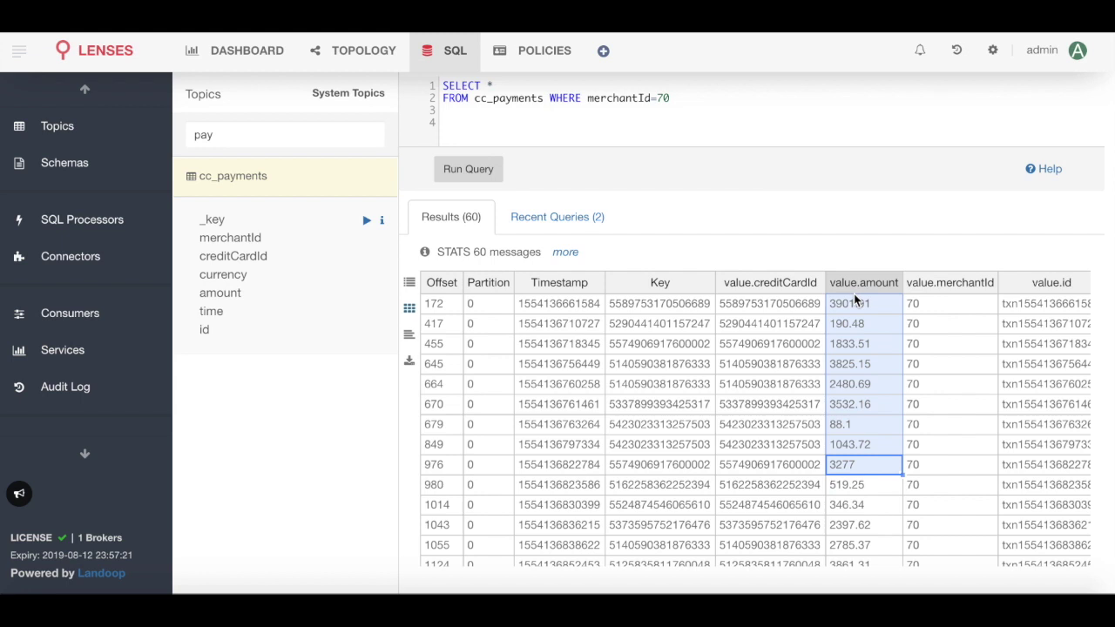
Find the merchants topic with "merch", query it and select the merchant IDs and names for offsets 0 to 6
{"action": "double_click", "coordinate": [216, 136]}
{"action": "type", "text": "merch"}
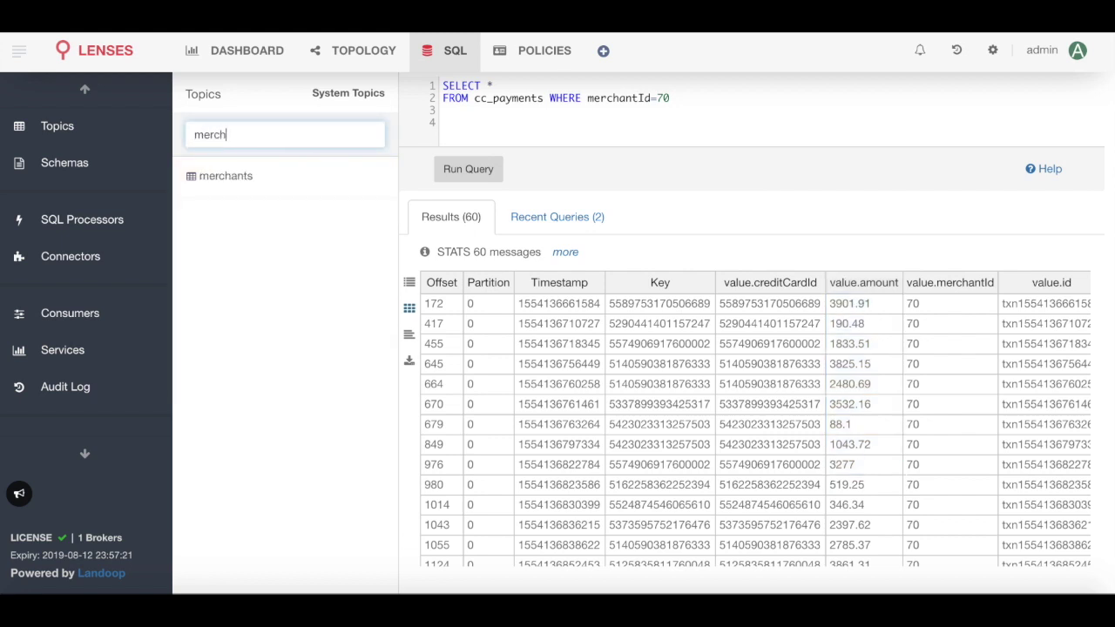
{"action": "left_click", "coordinate": [213, 175]}
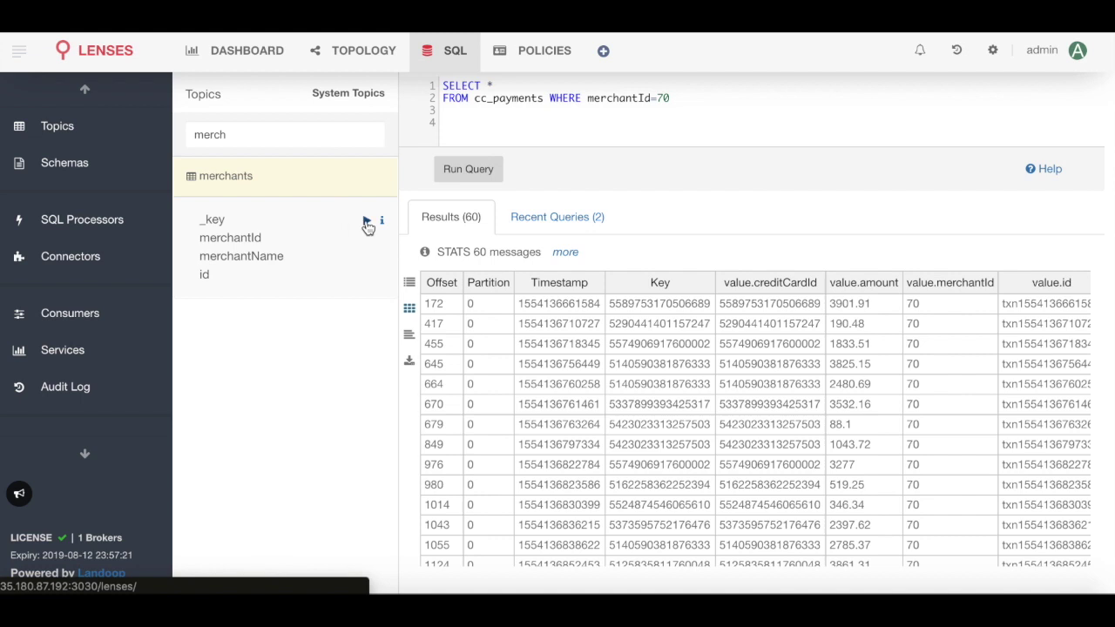
{"action": "left_click", "coordinate": [367, 222]}
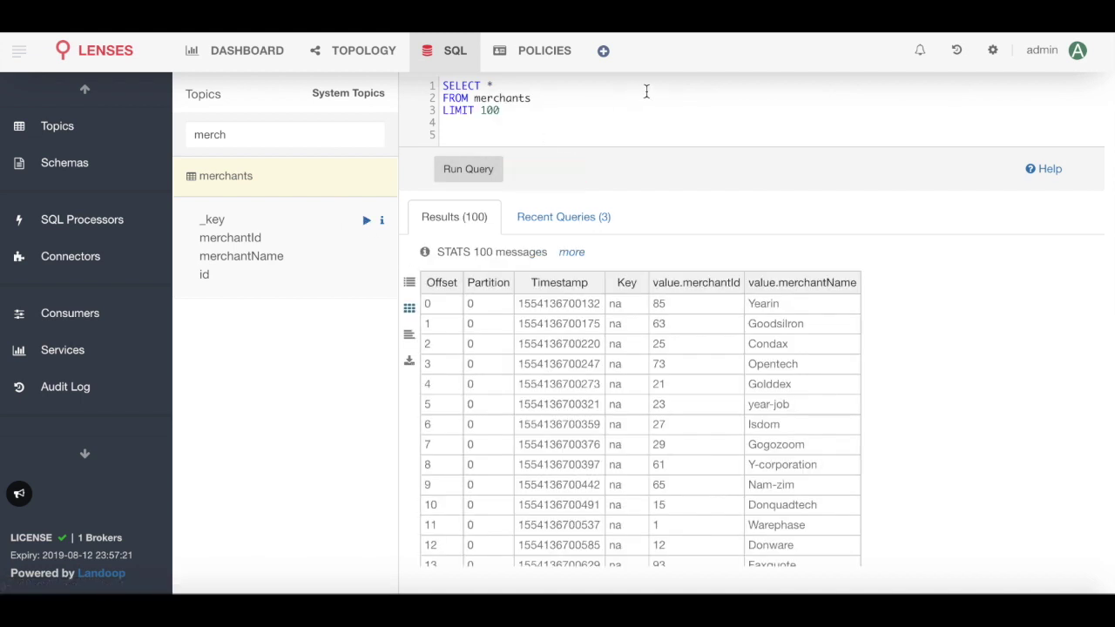
{"action": "left_click_drag", "start_coordinate": [687, 303], "coordinate": [816, 424]}
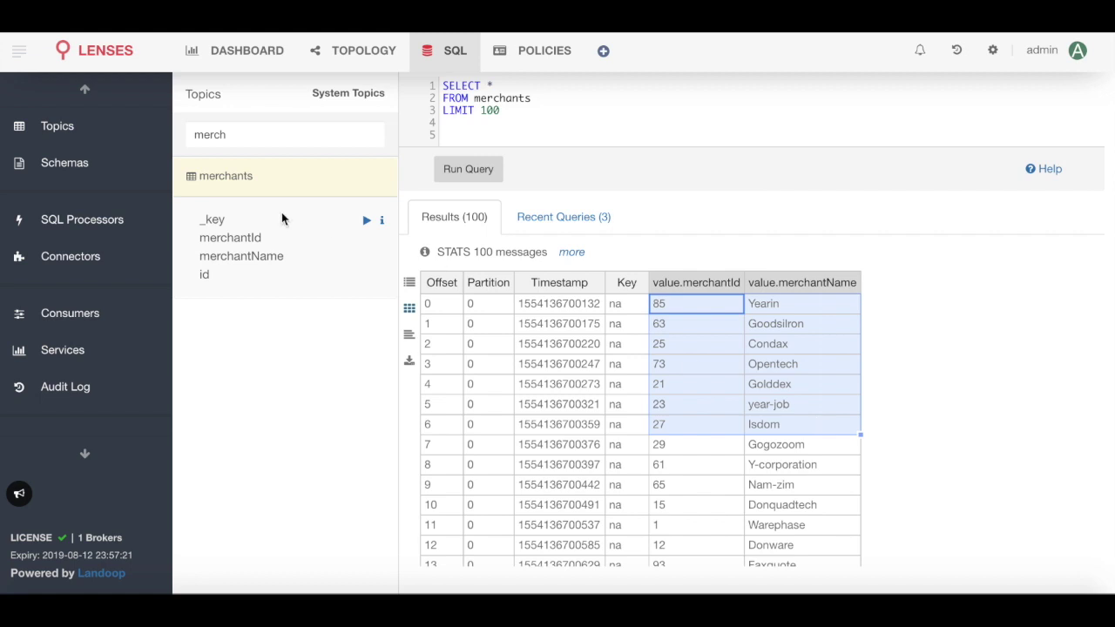
Rewrite and run the query to select sum(amount) as total and merchantName from cc_payments p inner joined to merchants m on merchantId, grouped by merchantName
{"action": "left_click_drag", "start_coordinate": [552, 111], "coordinate": [421, 99]}
{"action": "key", "text": "BackSpace"}
{"action": "key", "text": "BackSpace"}
{"action": "key", "text": "BackSpace"}
{"action": "type", "text": "sum(amount) as total, merchantName FROM cc_payments"}
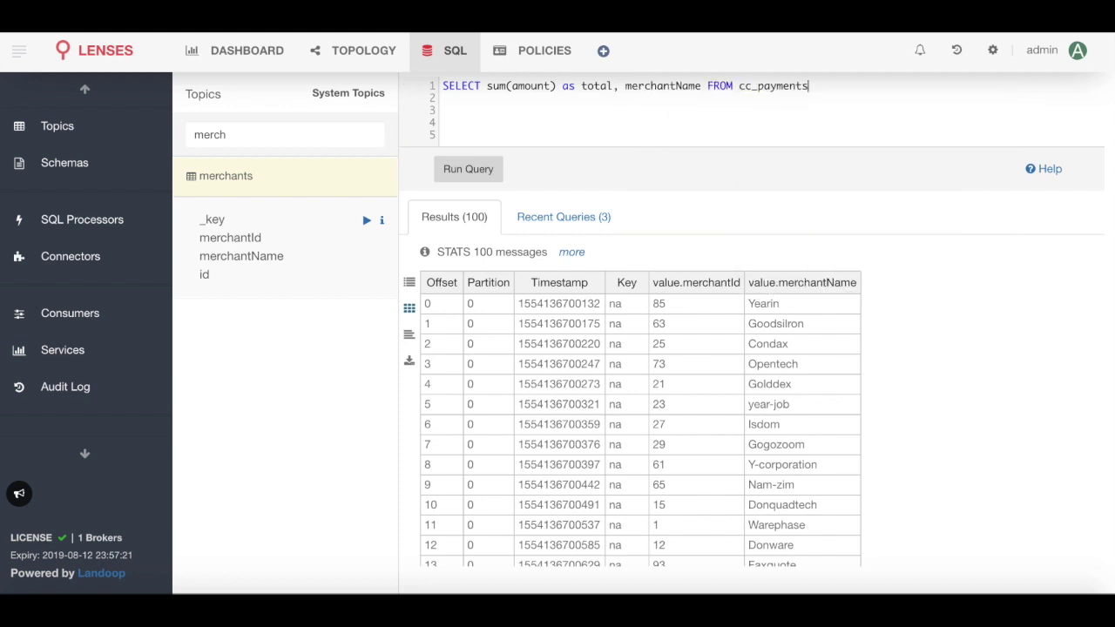
{"action": "type", "text": " p INNER JOIN merchants m ON p.merchantId"}
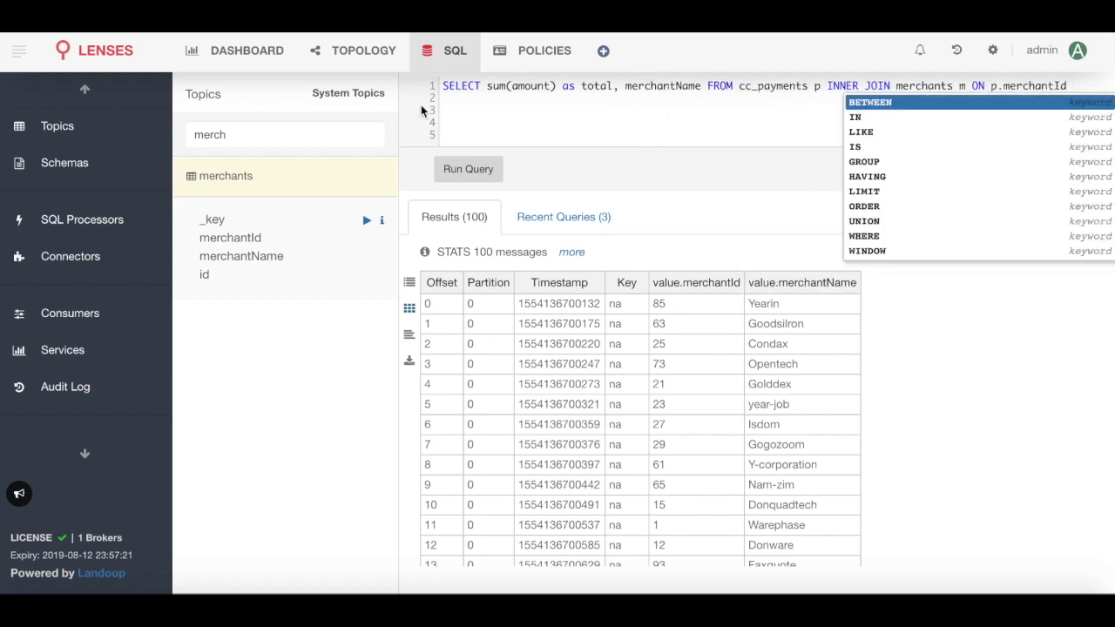
{"action": "type", "text": " = m.merchantId GROUP BY merchantName"}
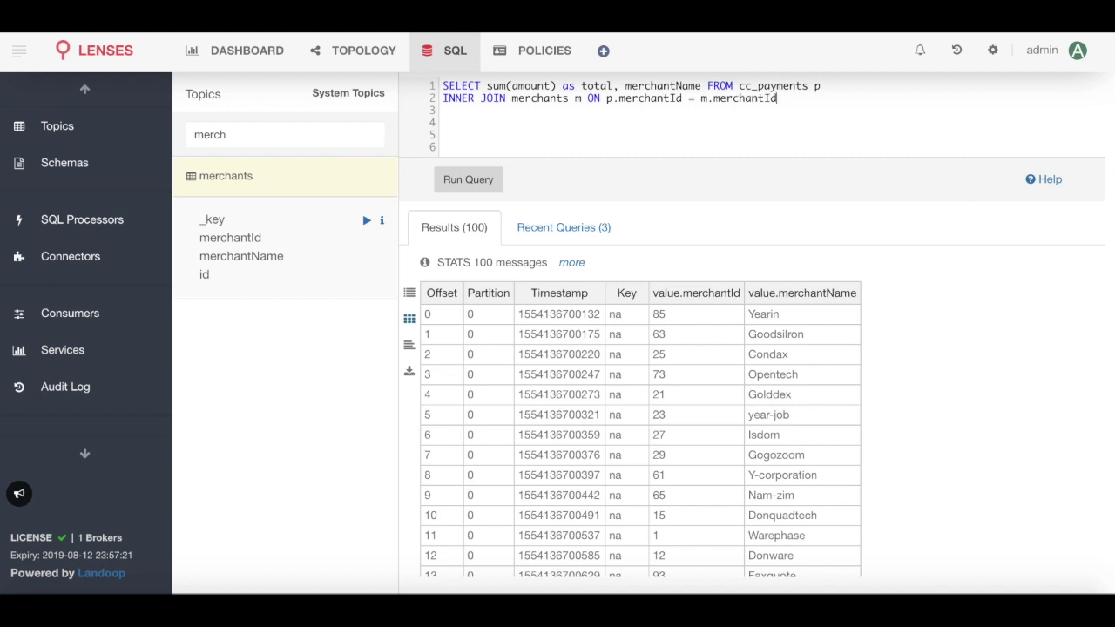
{"action": "left_click", "coordinate": [463, 179]}
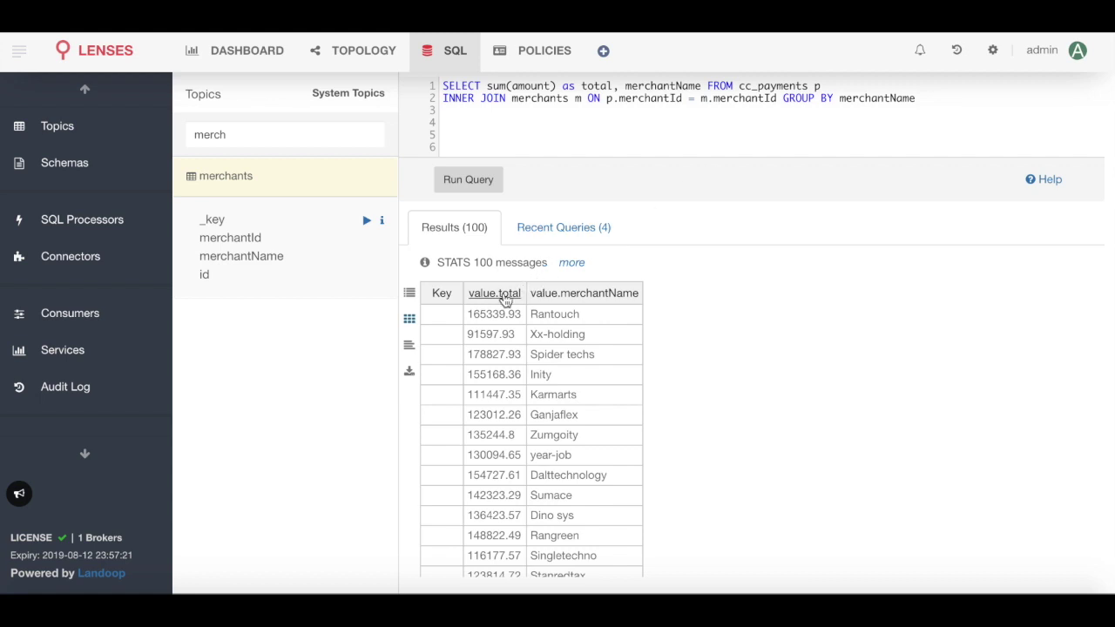
Sort the results by total in descending order and copy the top eleven totals and merchant names into Google Sheets at cell E6
{"action": "left_click", "coordinate": [504, 297]}
{"action": "left_click", "coordinate": [505, 297]}
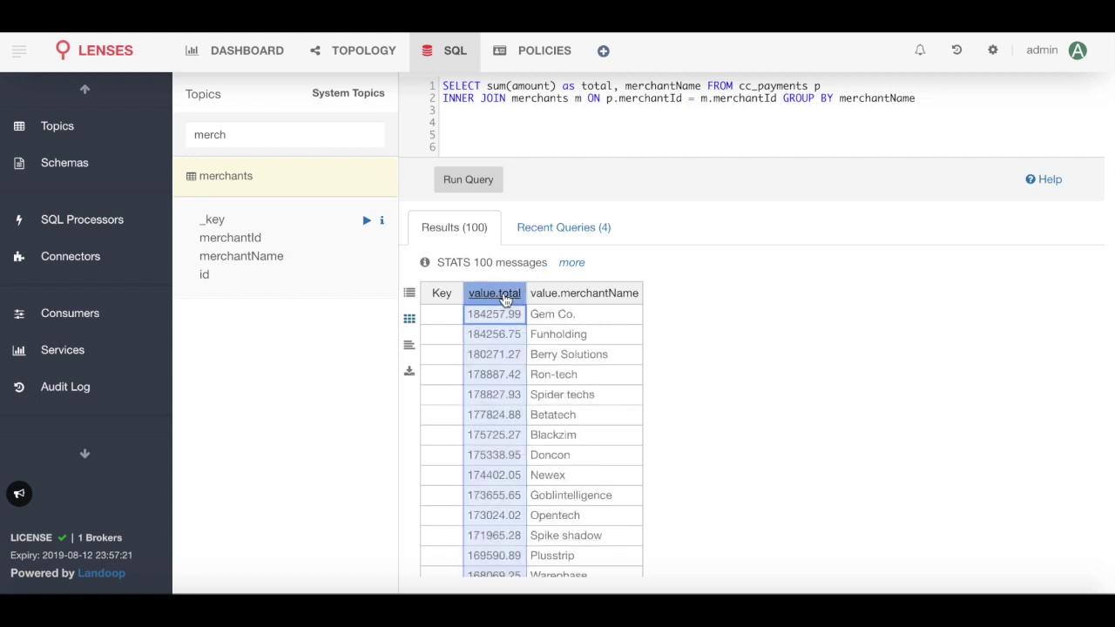
{"action": "left_click_drag", "start_coordinate": [601, 512], "coordinate": [479, 324]}
{"action": "key", "text": "ctrl+c"}
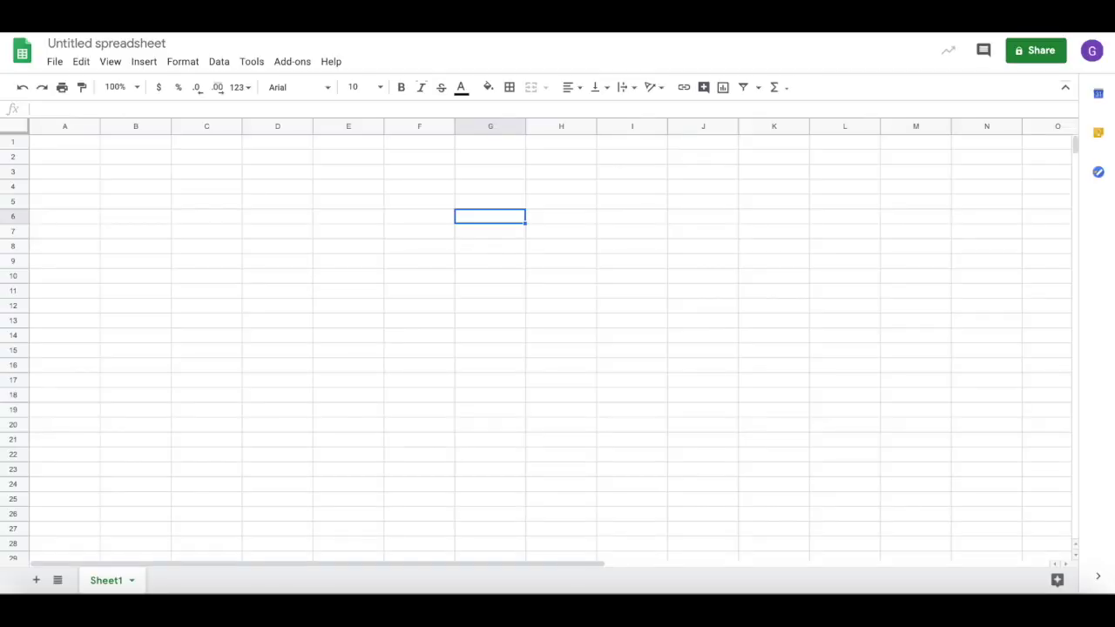
{"action": "left_click", "coordinate": [361, 218]}
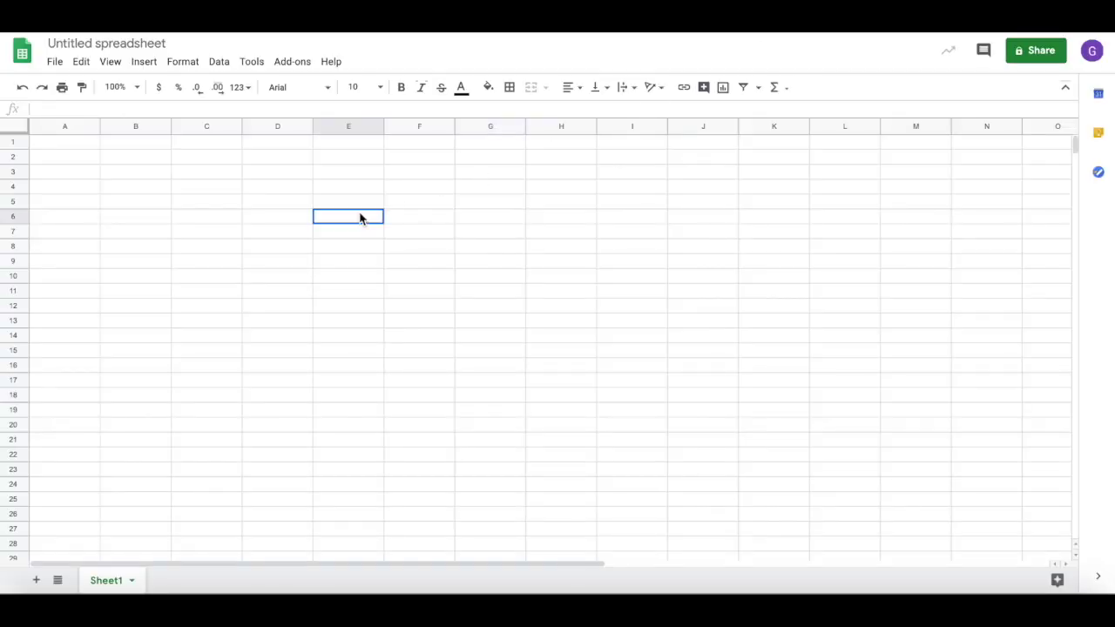
{"action": "key", "text": "ctrl+v"}
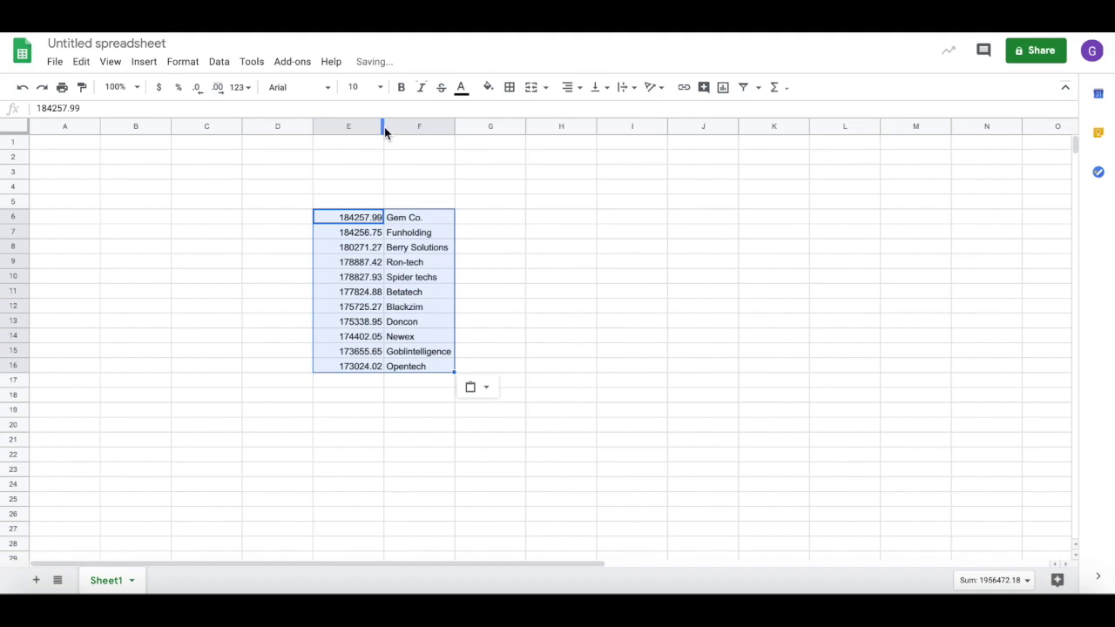